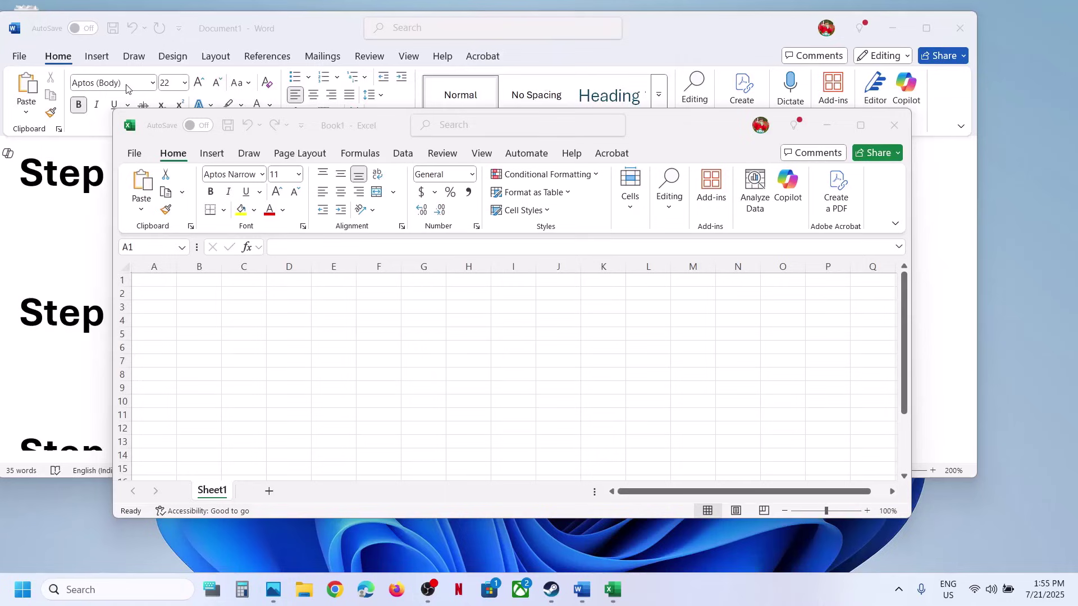
Open the Start menu's power options, then dismiss them without restarting.
click(23, 589)
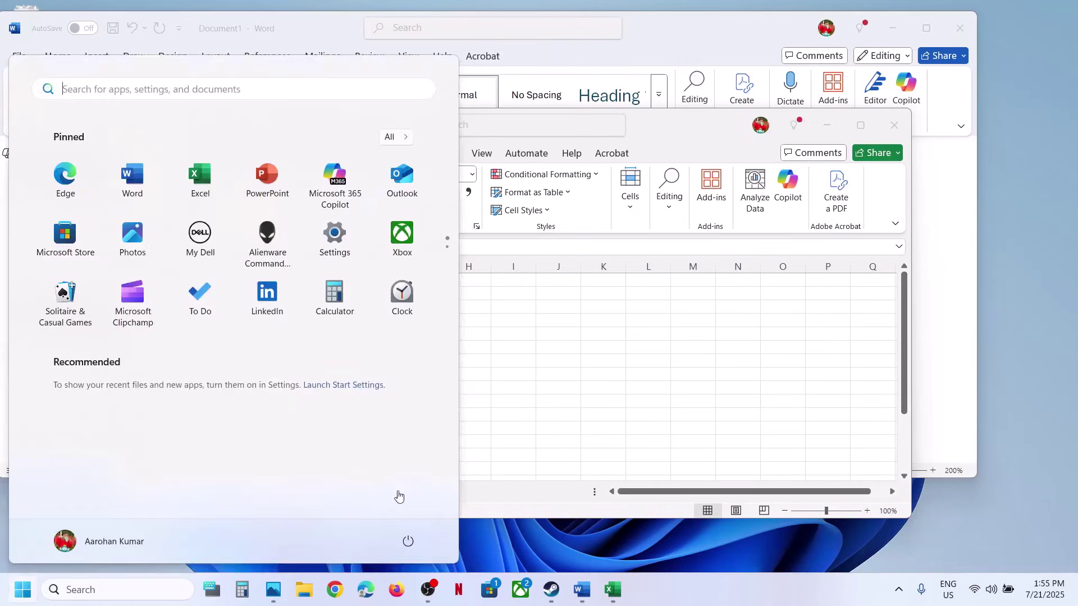
click(409, 542)
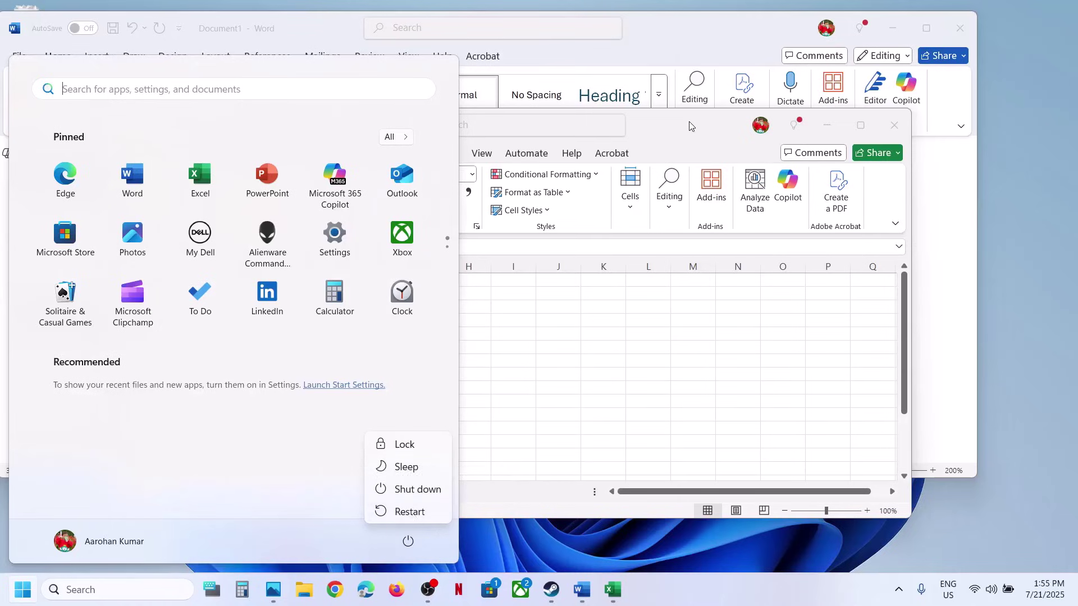
key(Escape)
key(Escape)
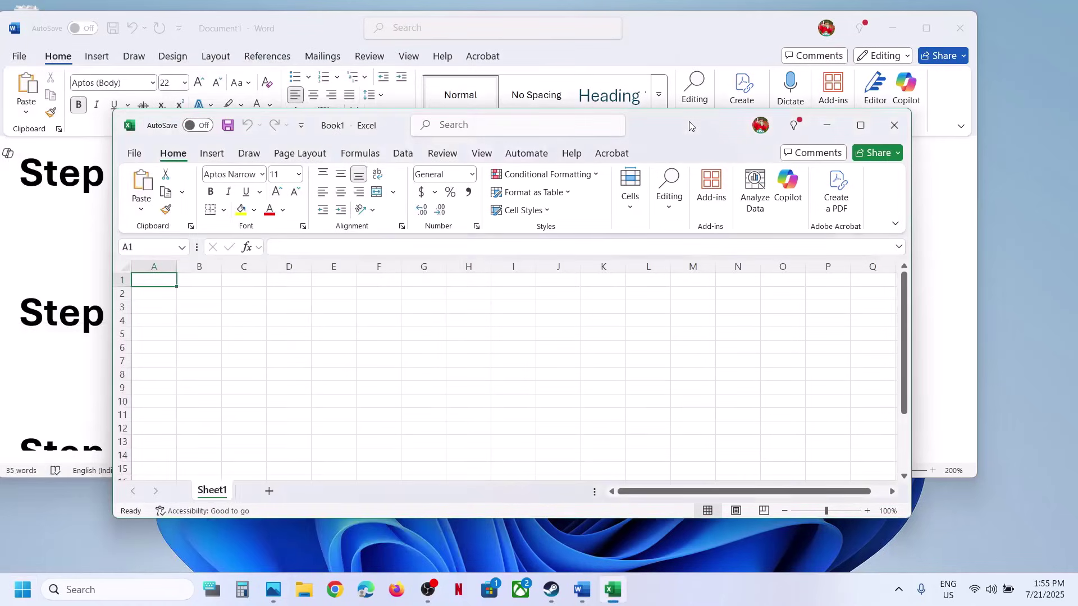
Bring the Word steps document forward and highlight the Step 2 'Save your work' reminder.
key(alt+Tab)
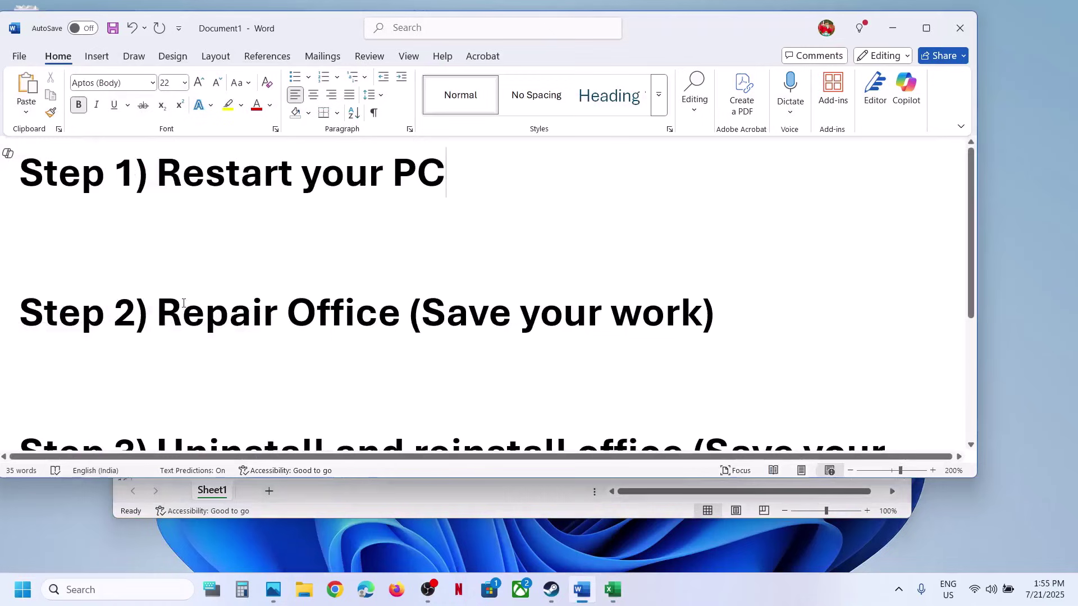
drag(168, 309, 701, 312)
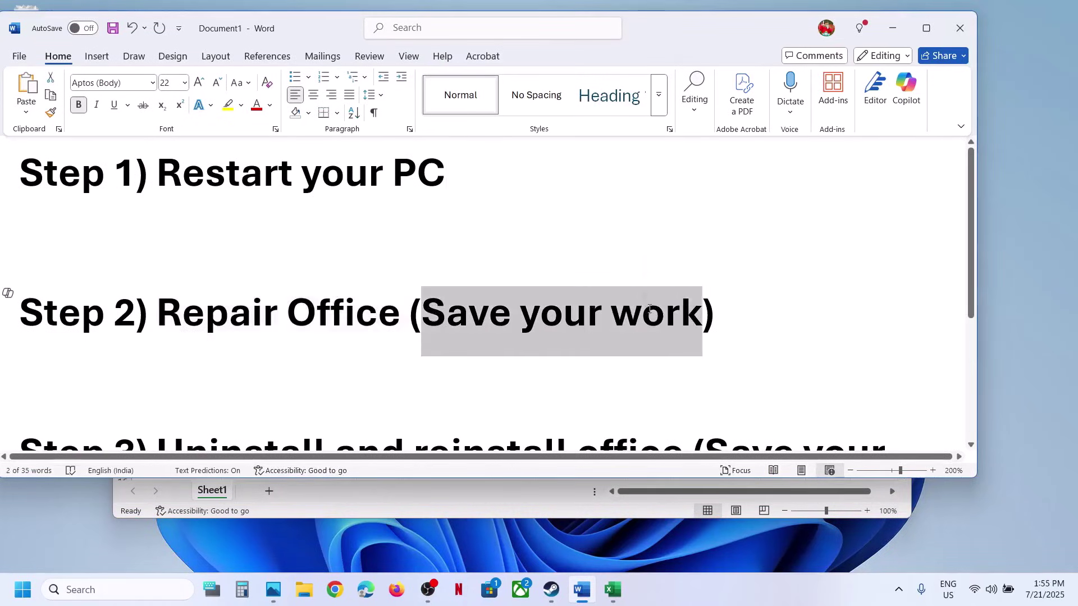
click(298, 311)
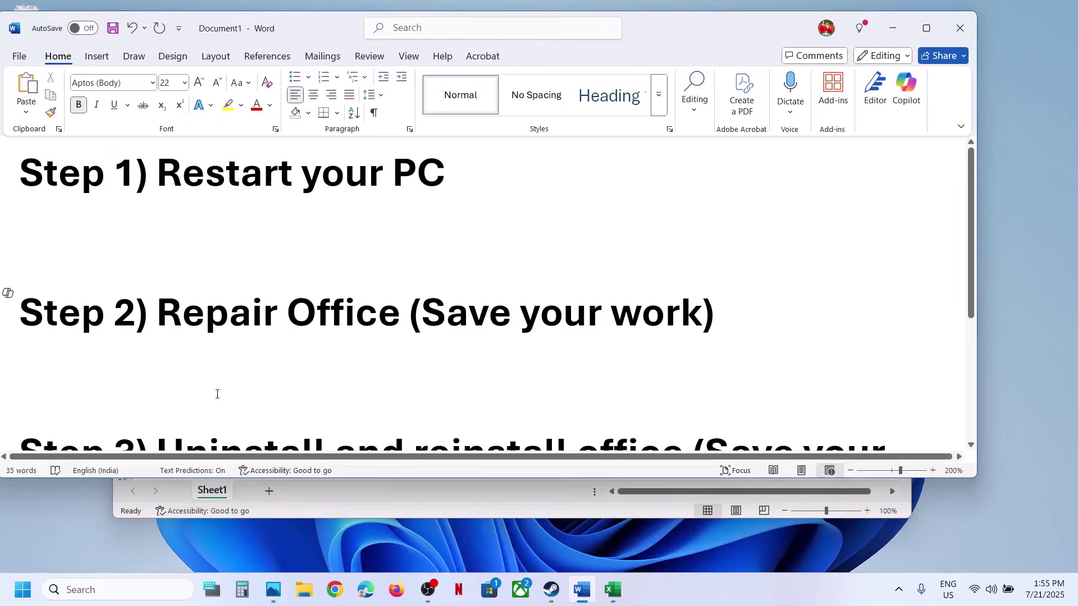
Search 'control' to open Control Panel, go to Uninstall a program, and select Microsoft 365 - en-us.
click(107, 592)
text(control)
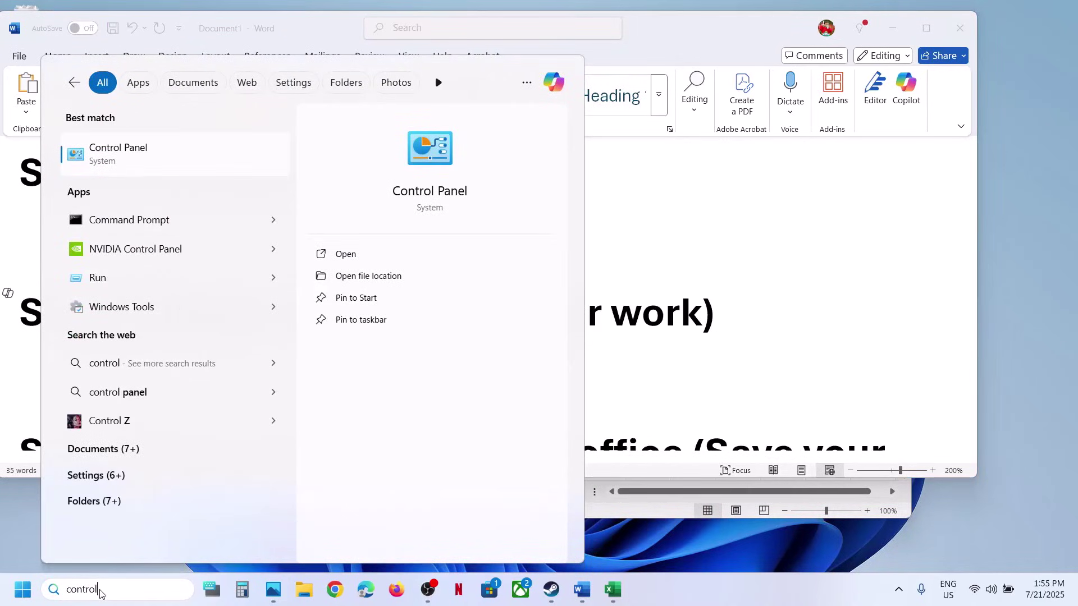
key(Return)
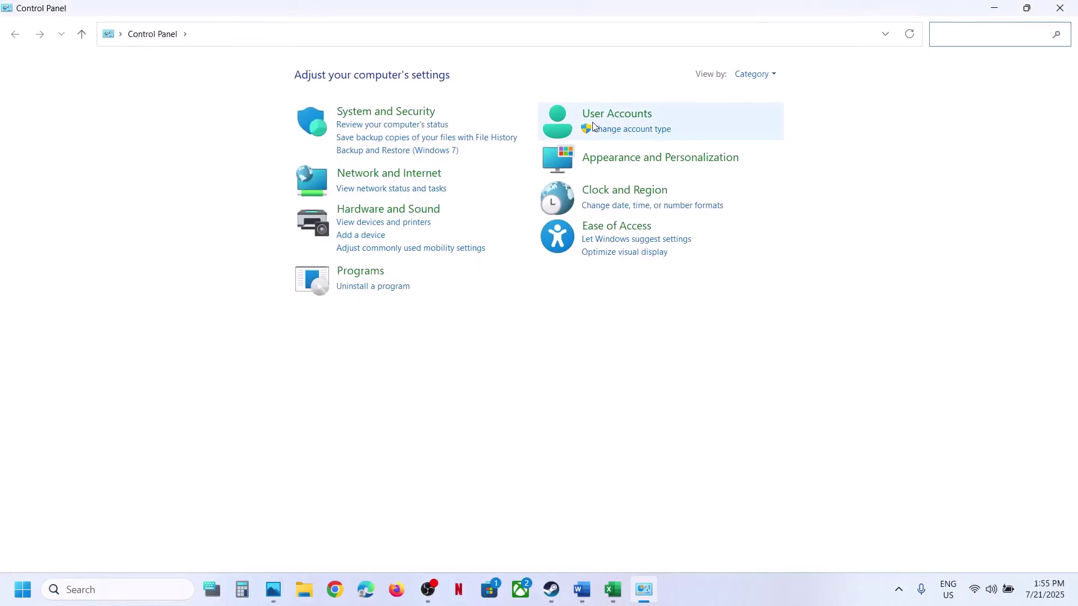
click(390, 289)
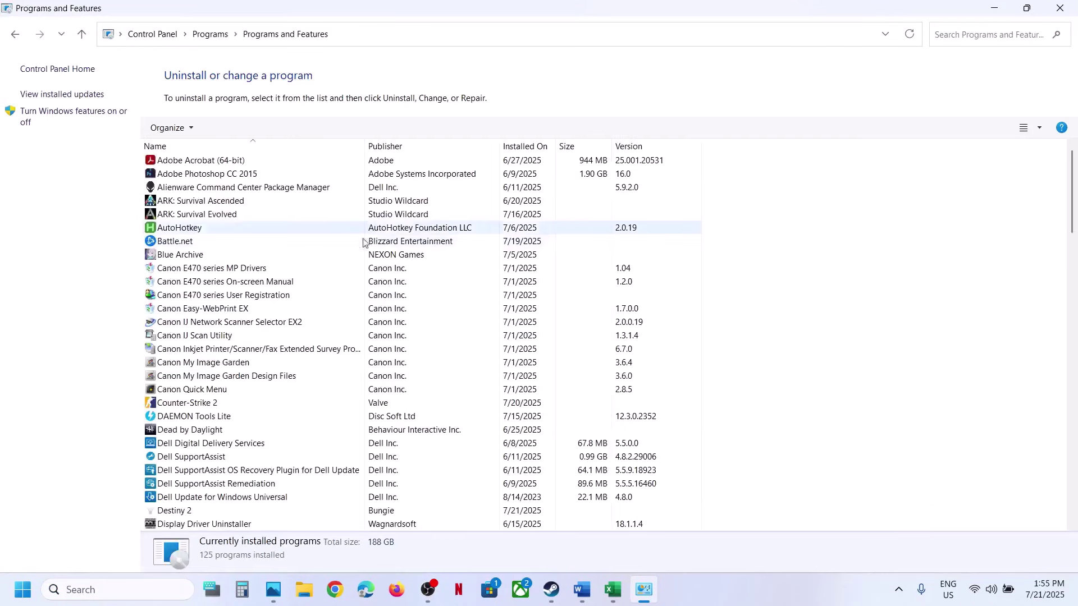
scroll(229, 377, down, 8)
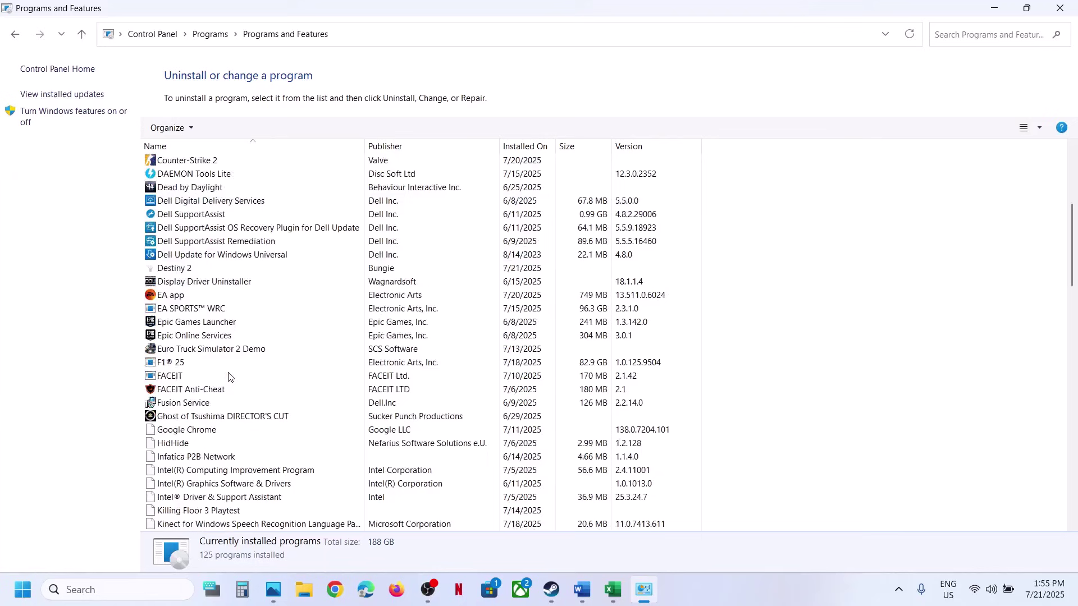
scroll(229, 376, down, 7)
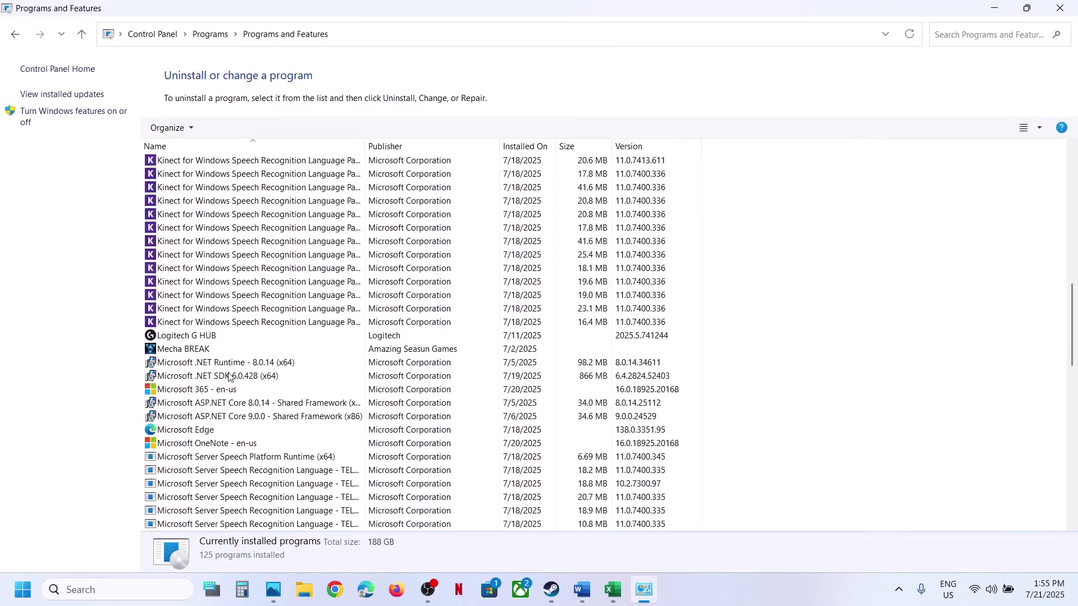
click(196, 391)
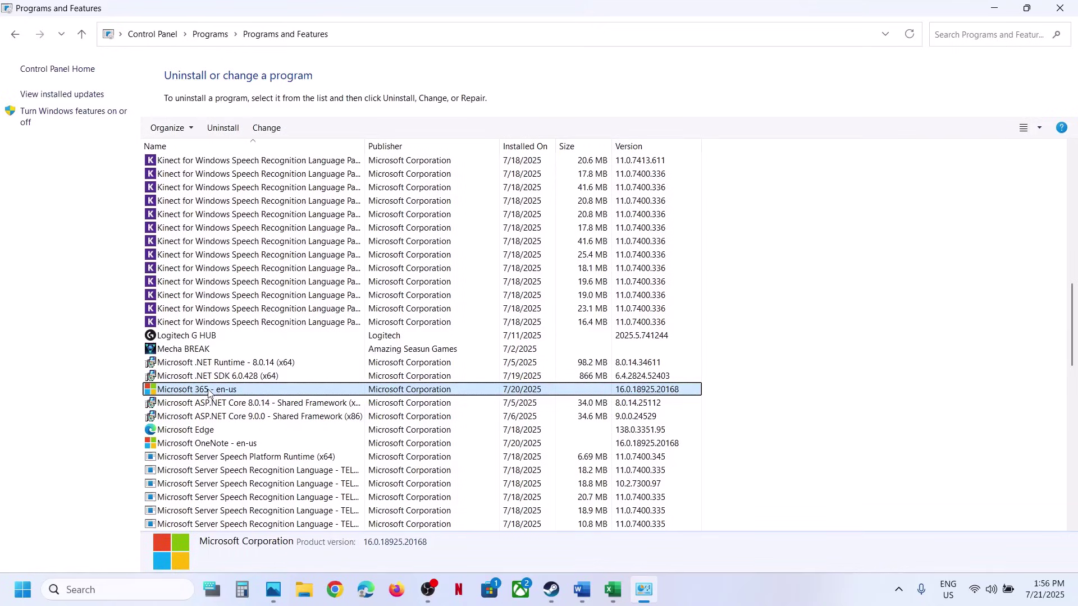
Choose Change for Microsoft 365, approve the UAC prompt, and select Online Repair.
click(273, 129)
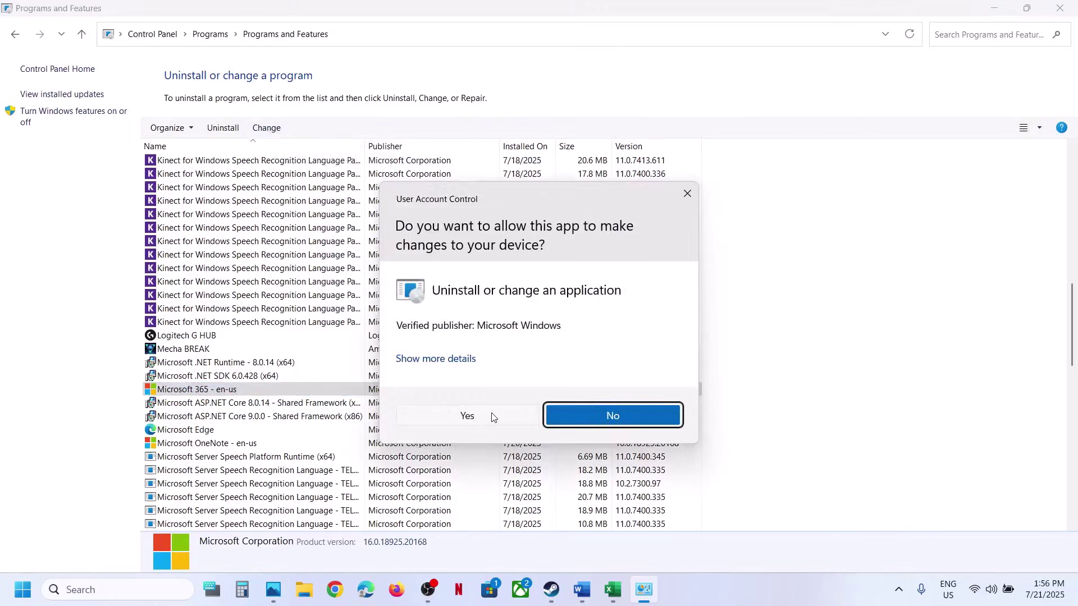
click(492, 416)
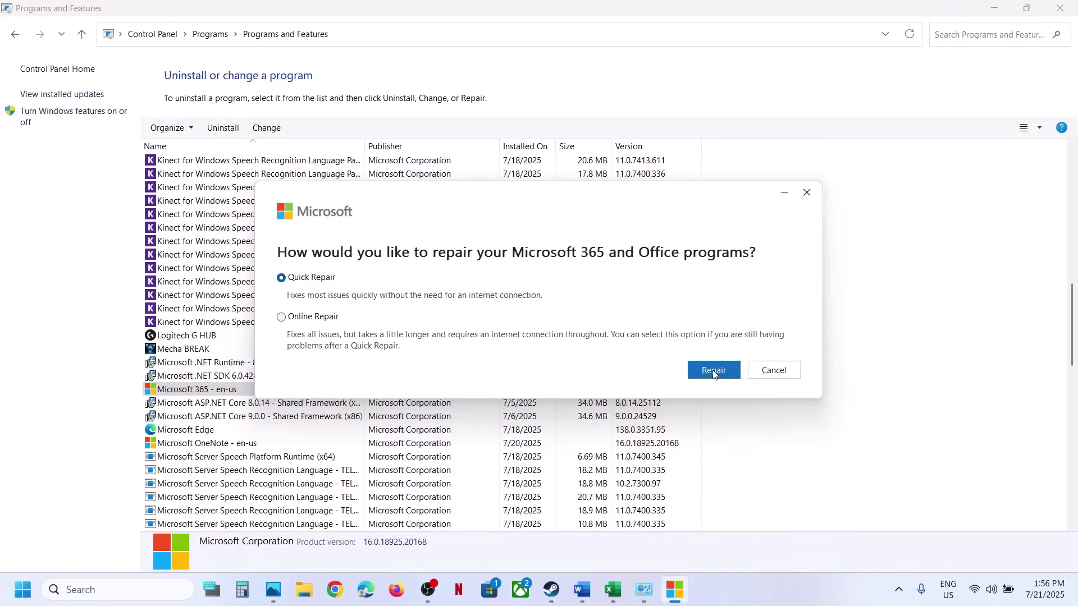
click(223, 388)
click(283, 318)
click(582, 589)
Scroll to Step 3 in Word, highlight 'Uninstall and reinstall office', then return to Programs and Features.
scroll(402, 388, down, 5)
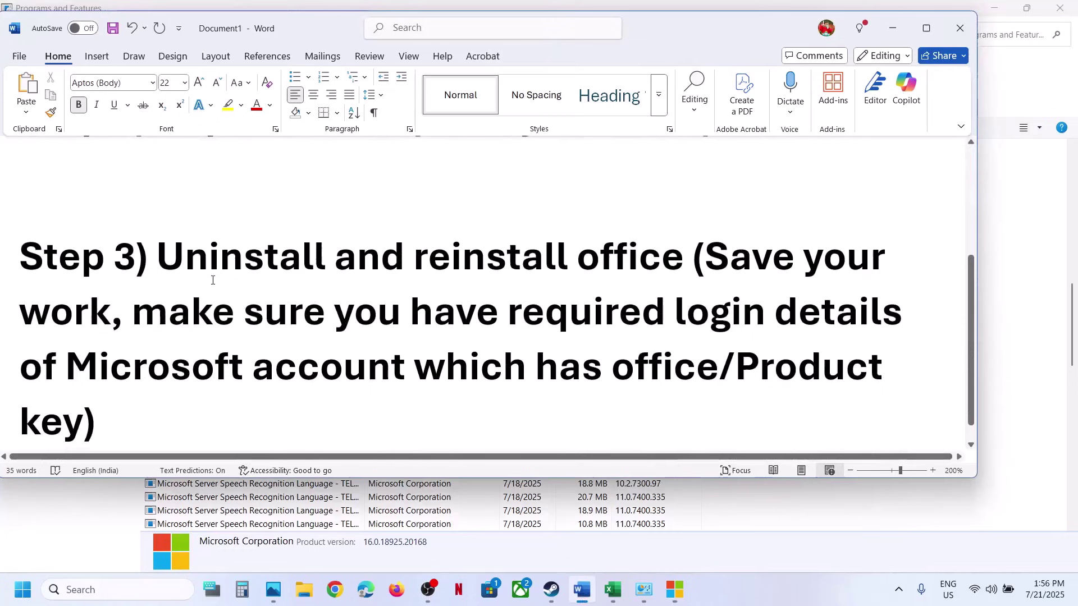
drag(190, 265, 696, 271)
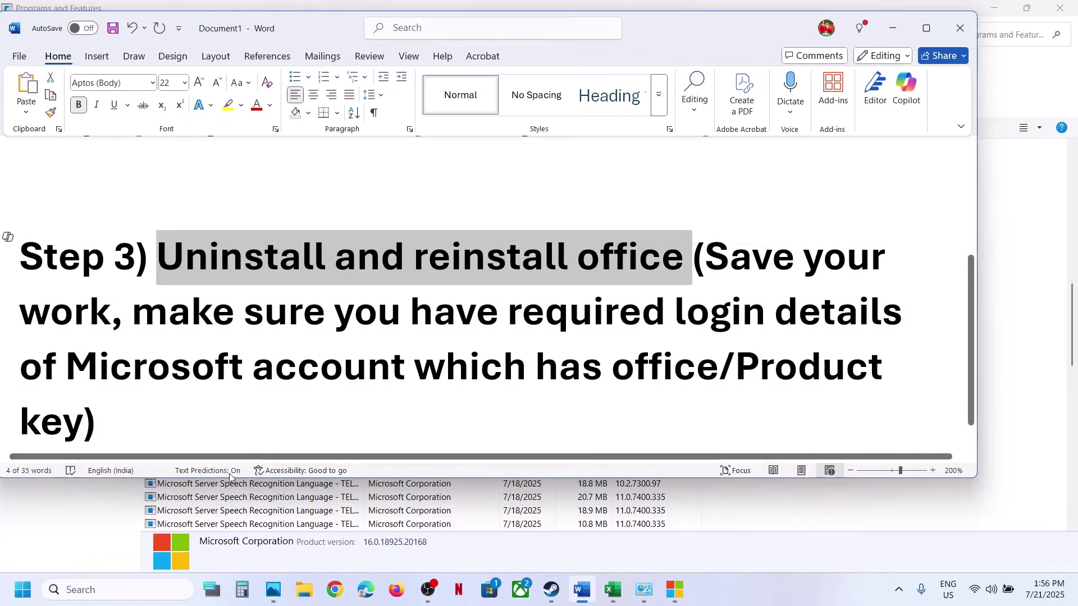
click(118, 512)
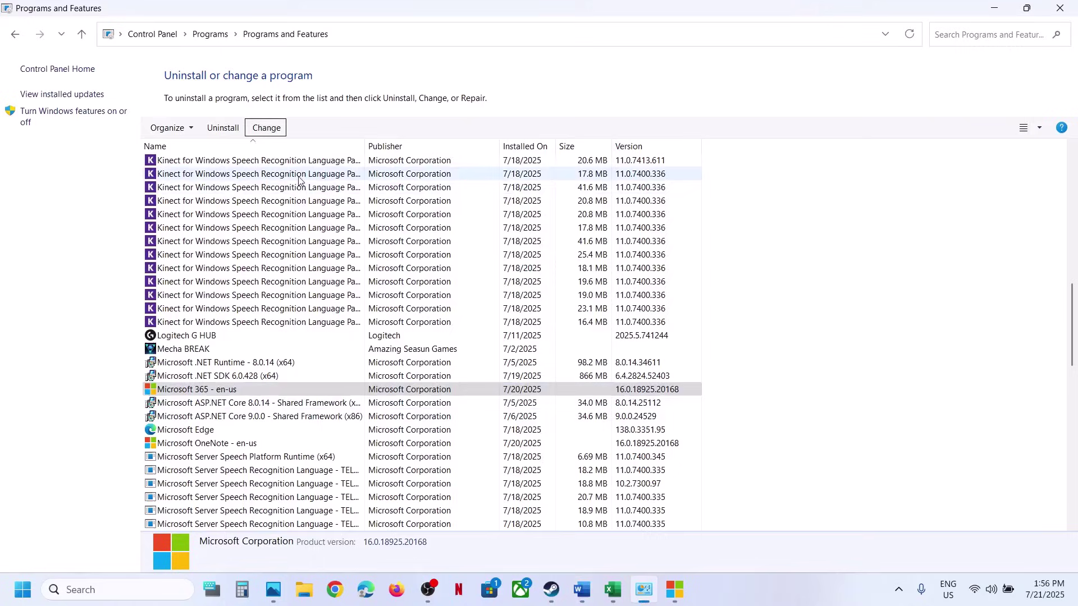
Reselect Microsoft 365 - en-us, check the Start menu power options, then bring Word forward.
click(229, 390)
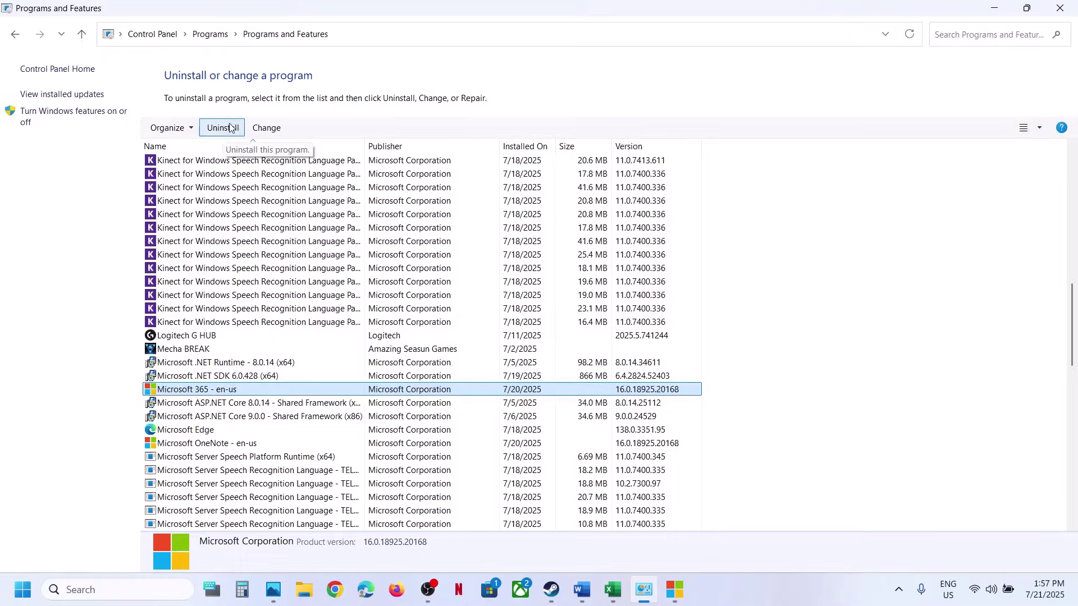
key(super)
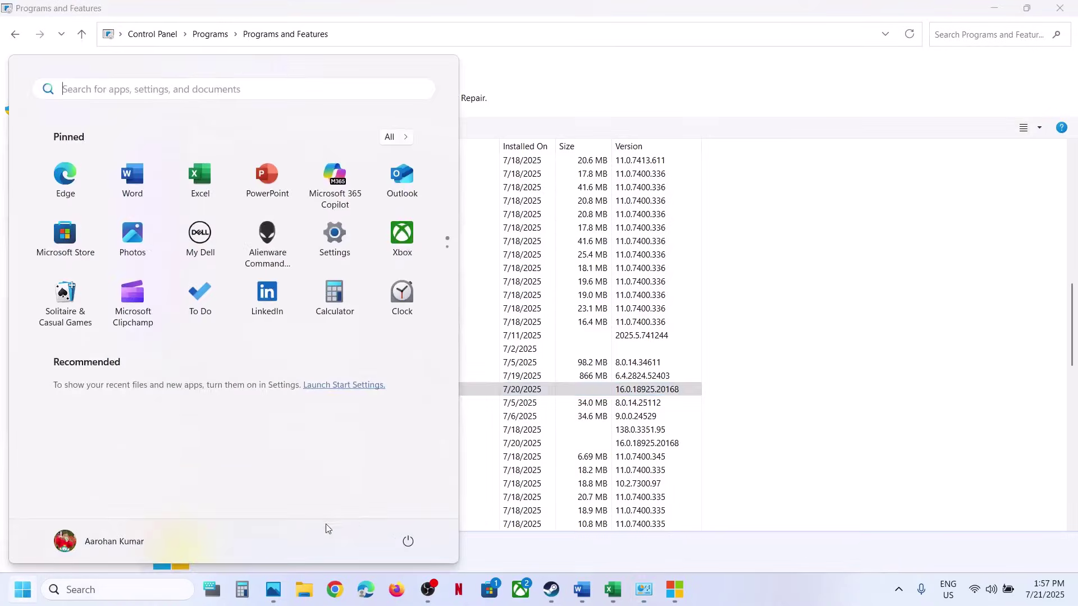
click(411, 545)
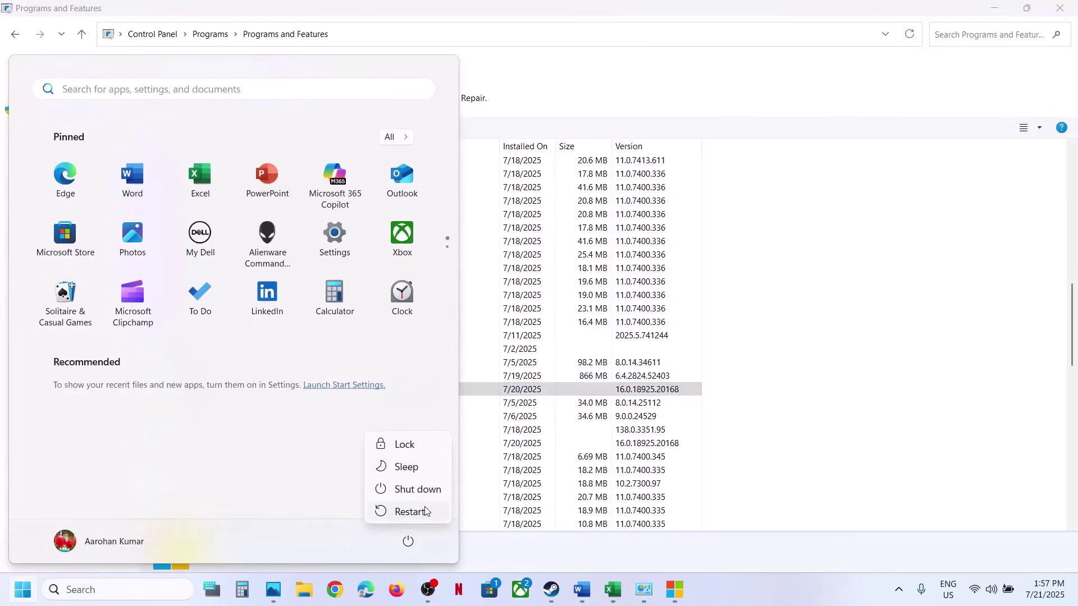
click(582, 589)
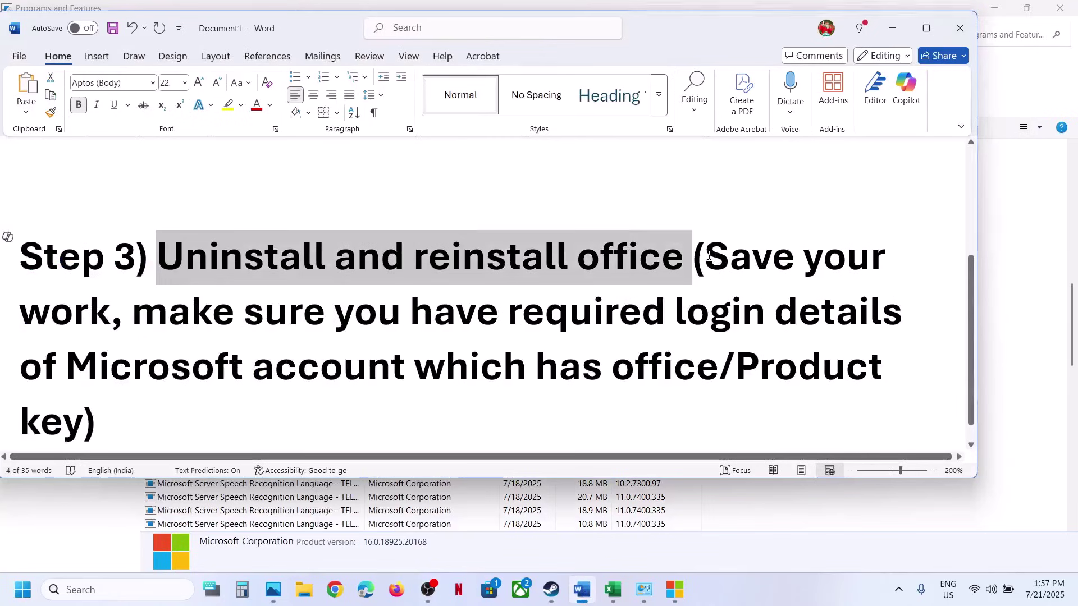
Highlight the Step 3 reminders about saving work, login details and 'Uninstall', then return to Programs and Features.
drag(709, 255, 335, 312)
click(146, 312)
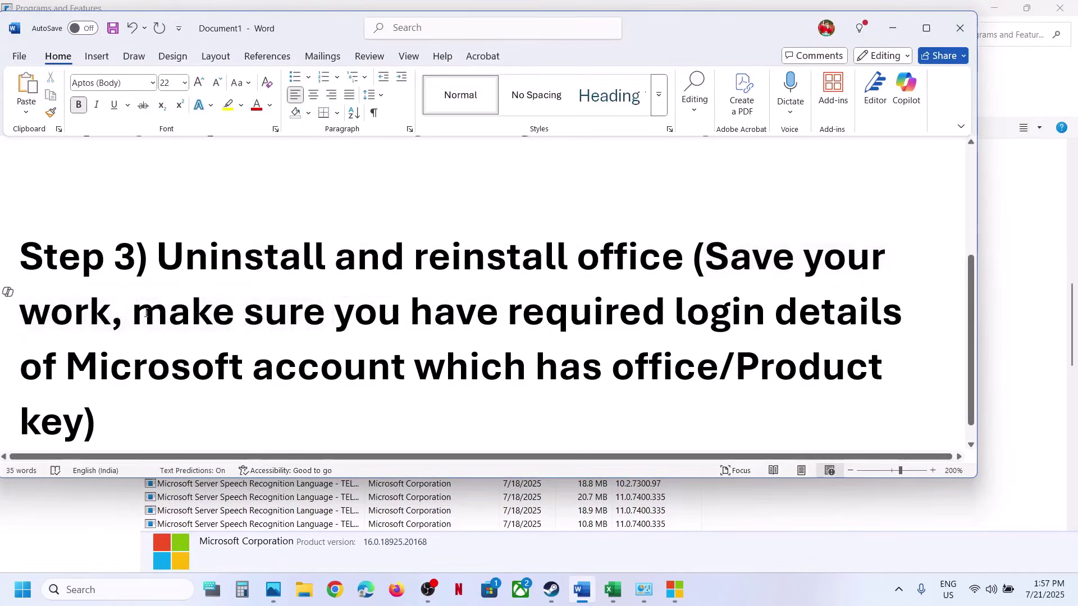
drag(146, 313, 136, 408)
click(135, 409)
drag(175, 257, 313, 258)
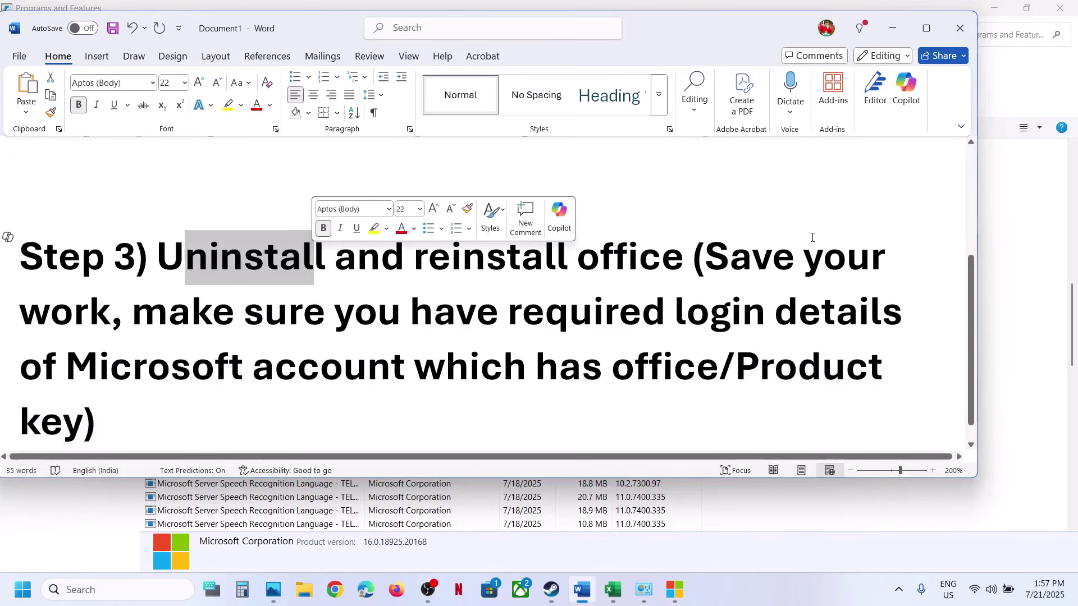
drag(708, 257, 759, 366)
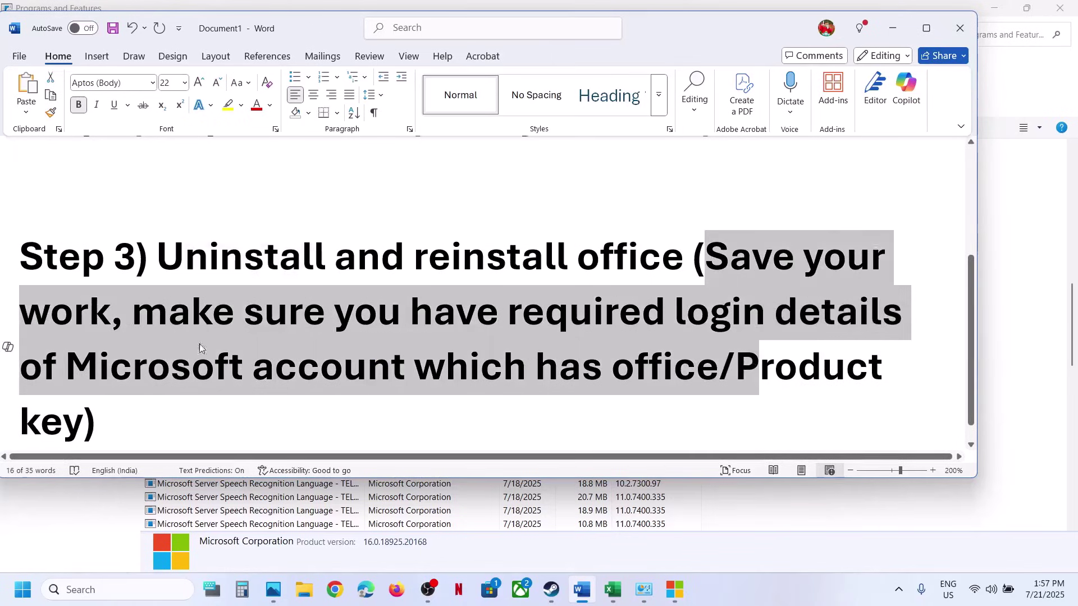
click(46, 510)
Right-click Microsoft 365 - en-us for uninstall options, dismiss them, and close the Start power menu.
right_click(205, 395)
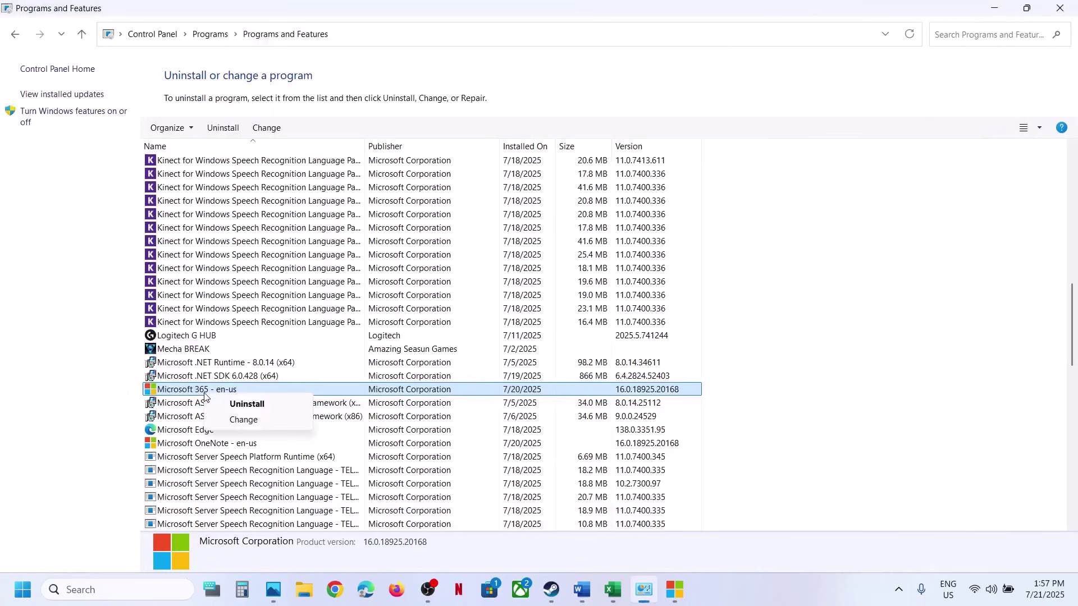
click(149, 405)
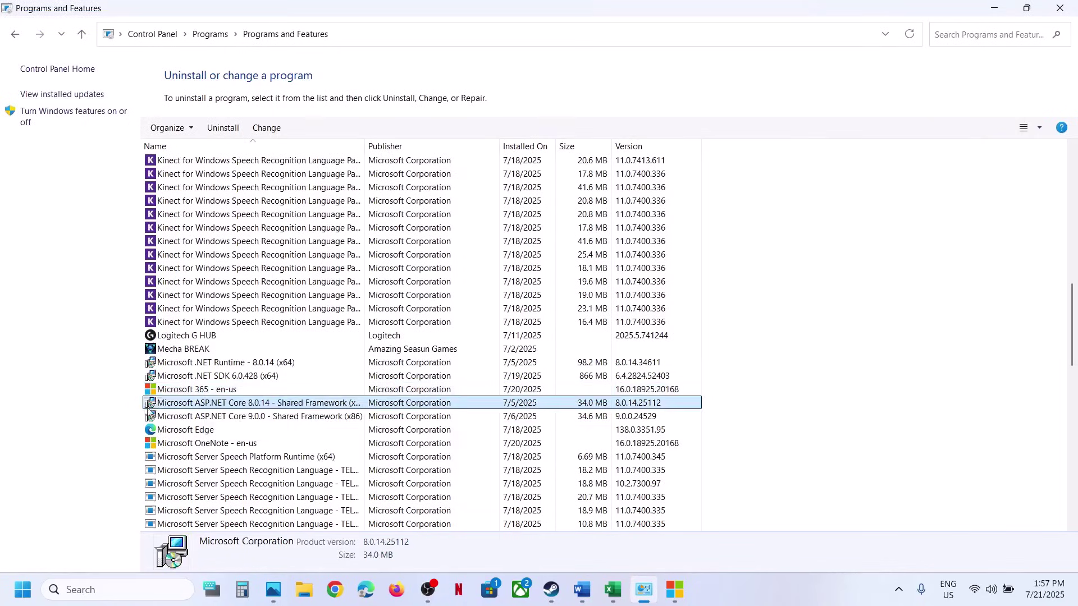
click(23, 590)
click(408, 540)
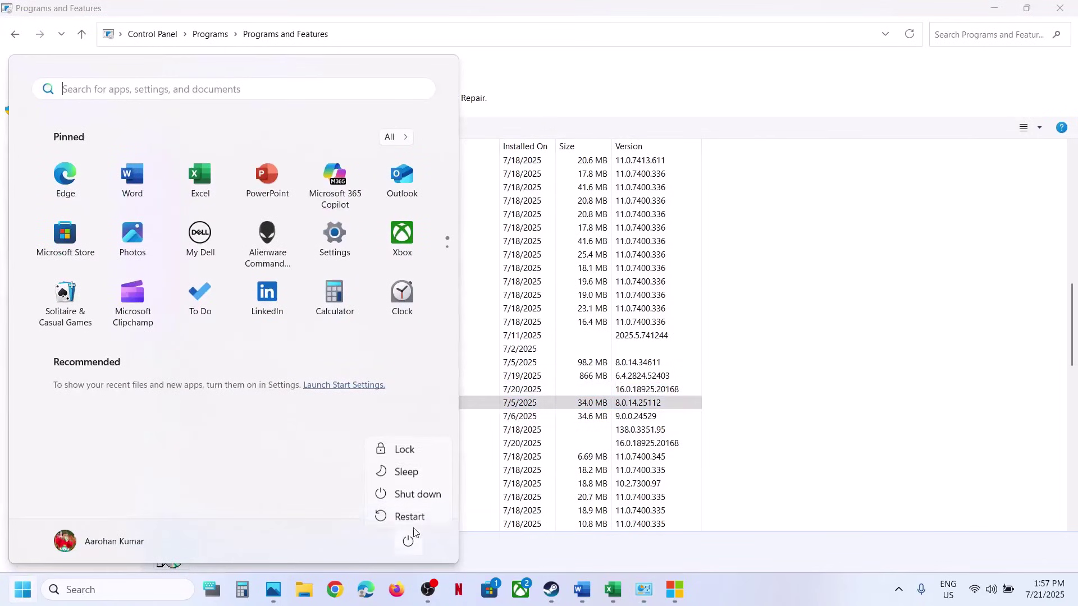
click(758, 599)
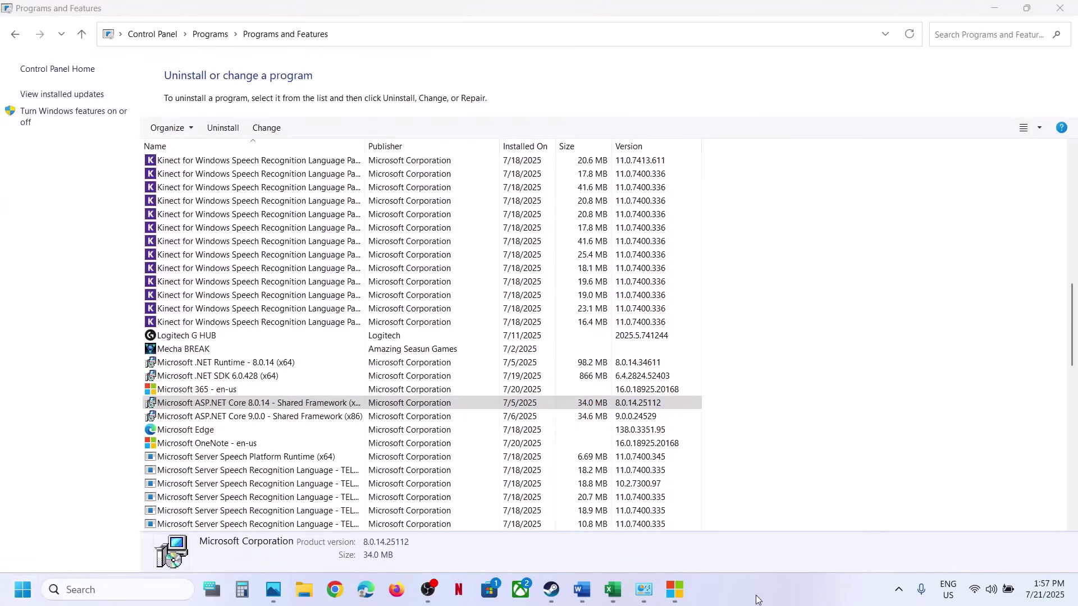
Bring Word forward and follow its account.microsoft.com link to the Subscriptions page.
click(581, 589)
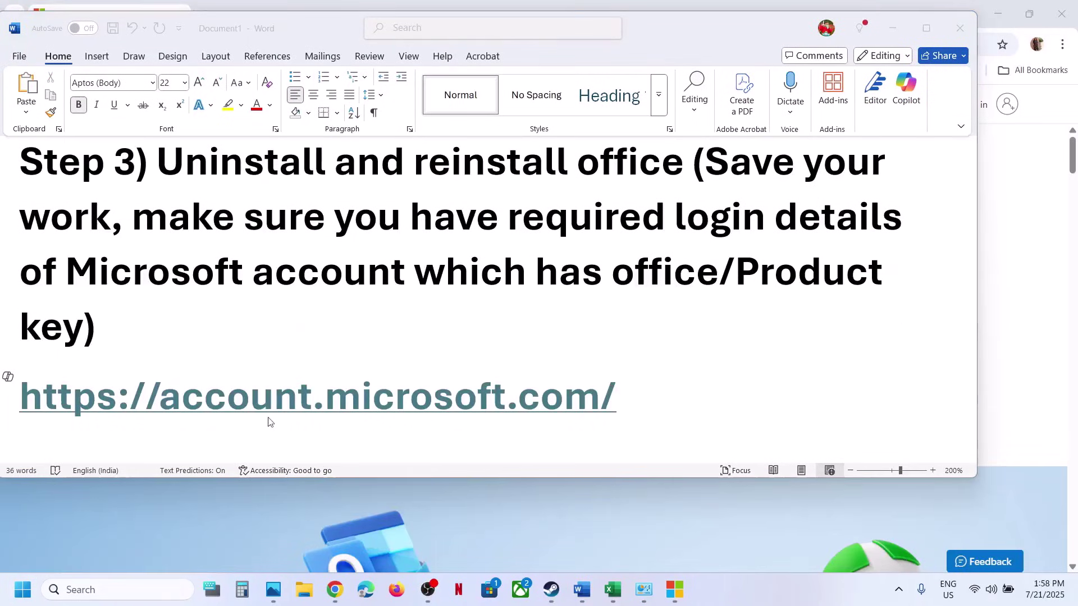
ctrl+click(487, 401)
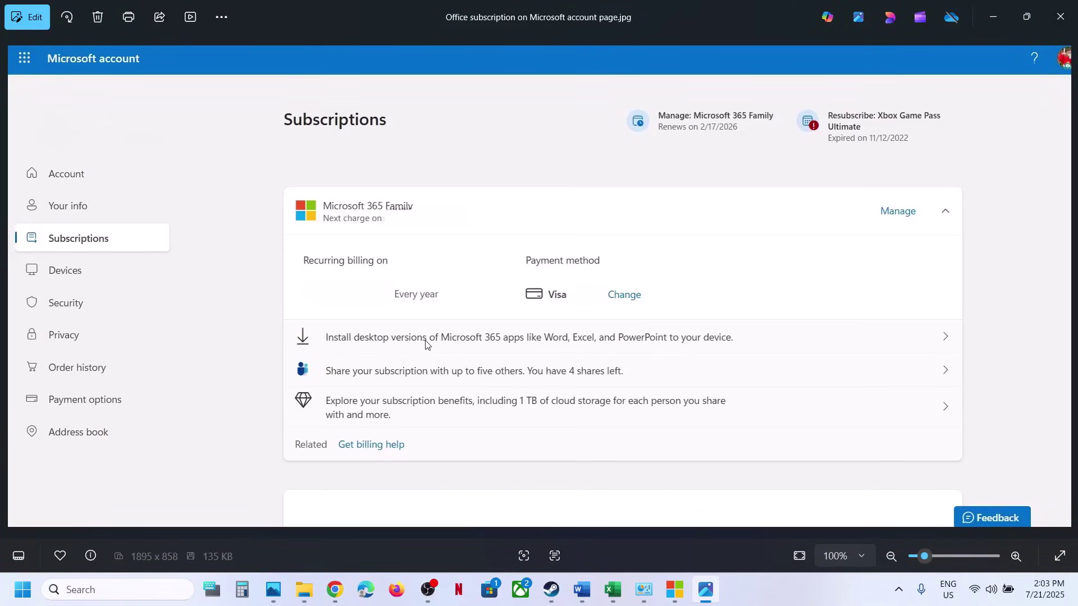
Advance Photos to the Install Microsoft 365 screenshot, then switch to Chrome.
key(Right)
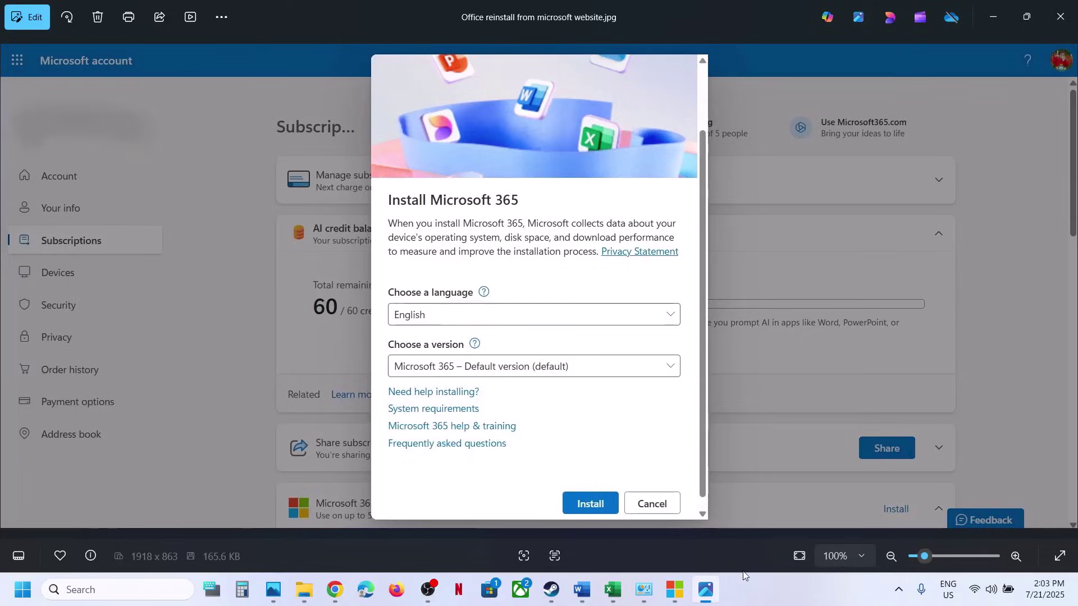
key(alt+Tab)
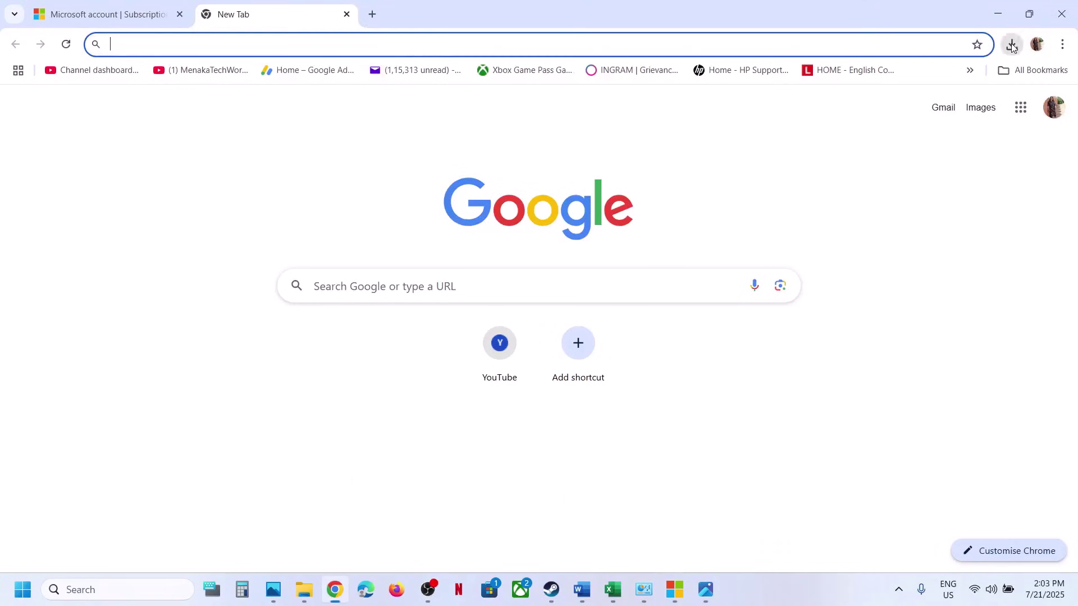
Run OfficeSetup.exe from Chrome's recent downloads and approve the User Account Control prompt.
click(1012, 44)
click(867, 110)
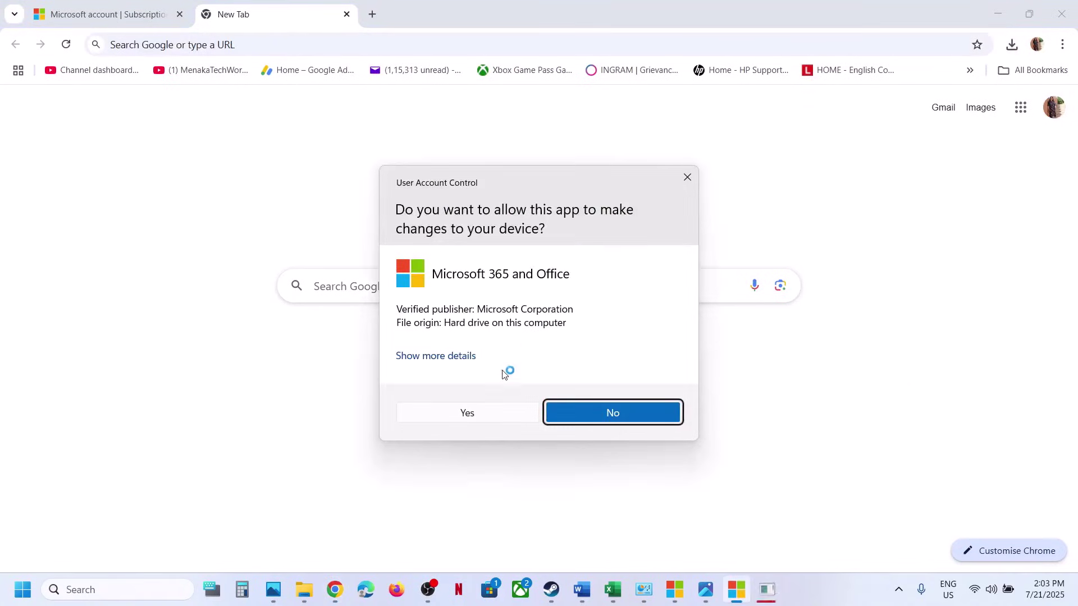
click(467, 413)
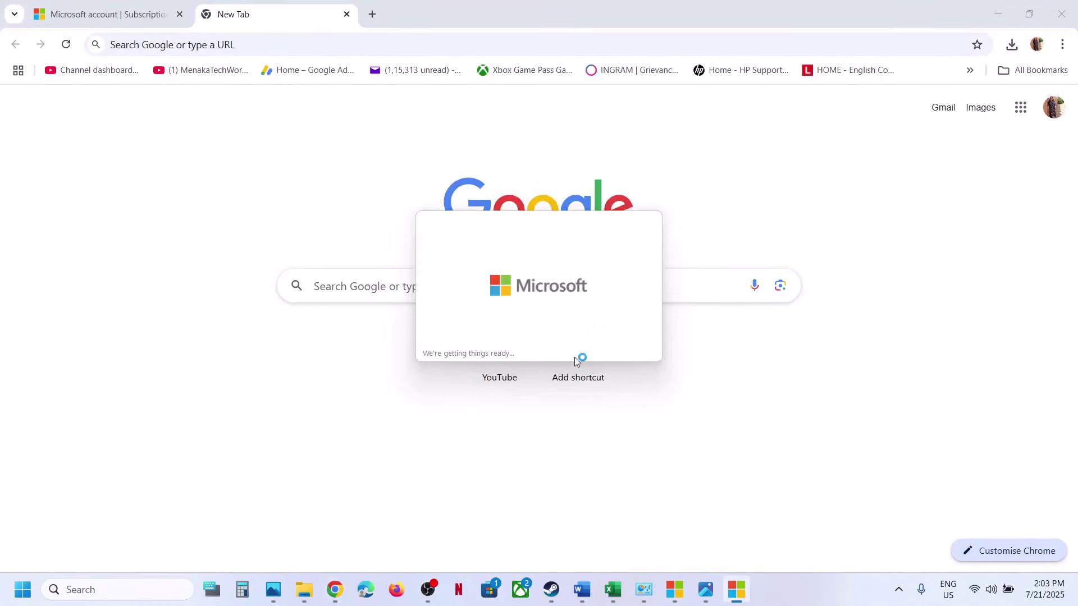